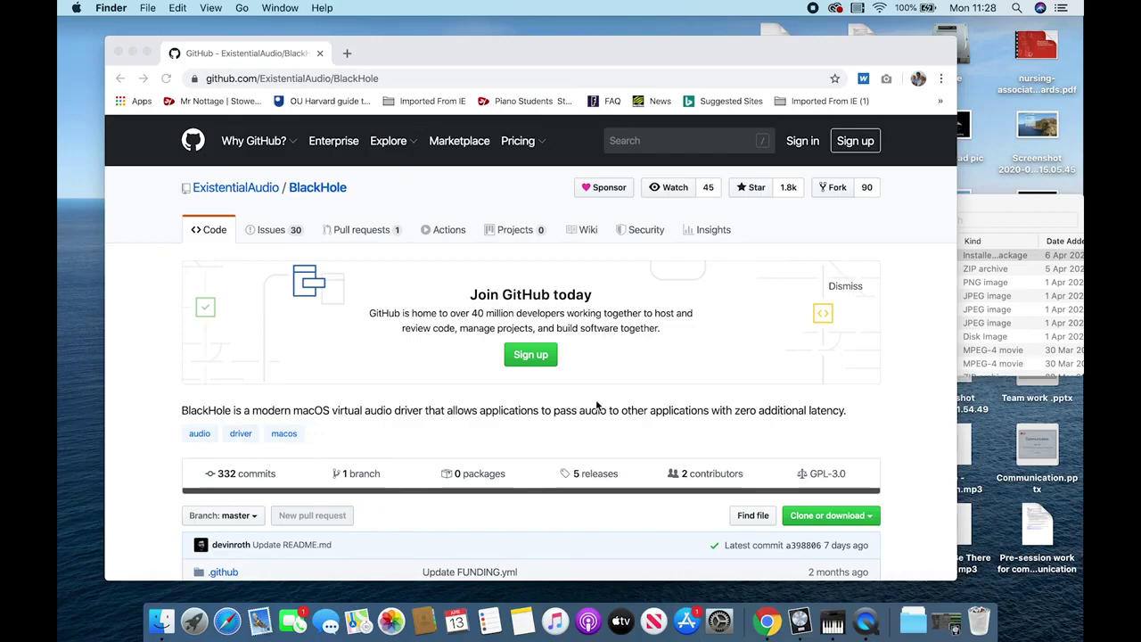
Step: Follow the README's Download Installer link to the existential.audio BlackHole download page
scroll(597, 405, down, 8)
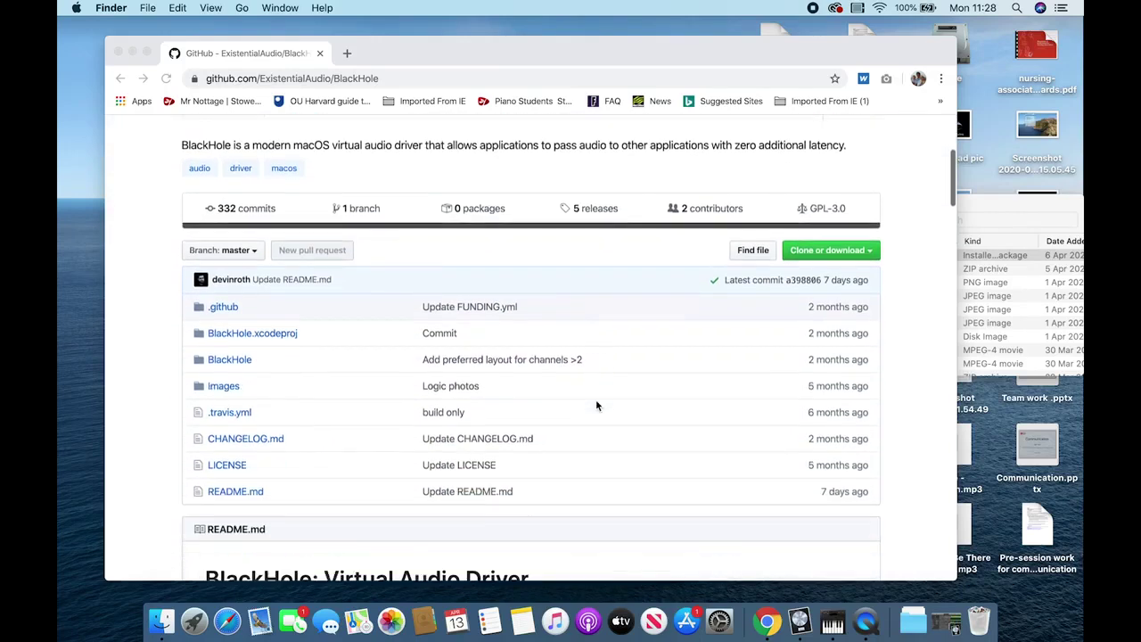
scroll(596, 405, down, 6)
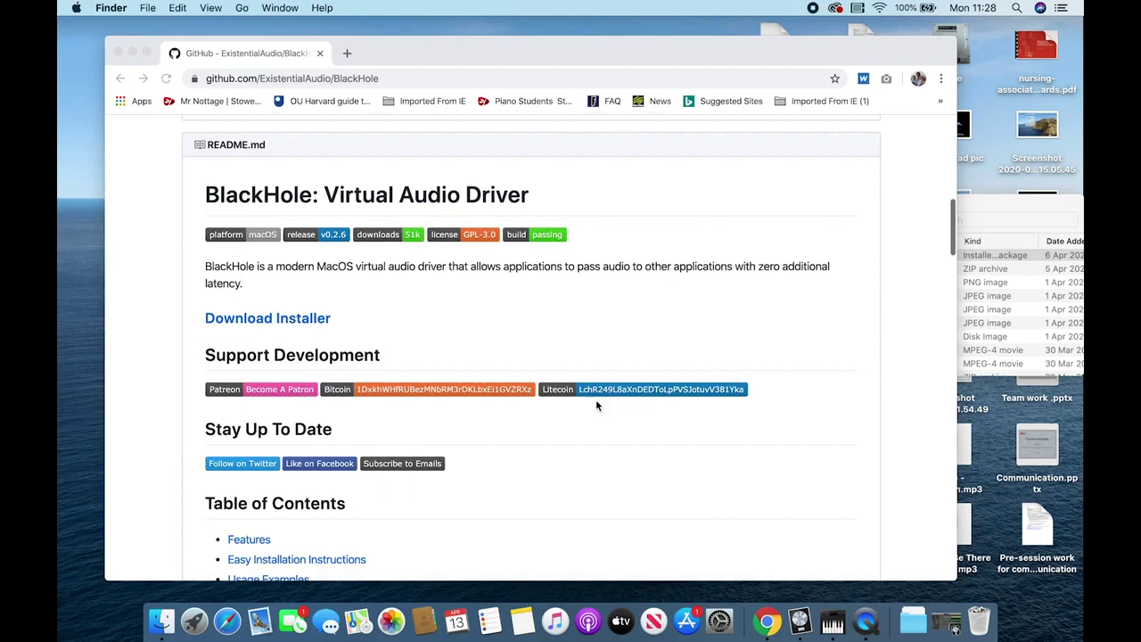
click(285, 318)
click(274, 318)
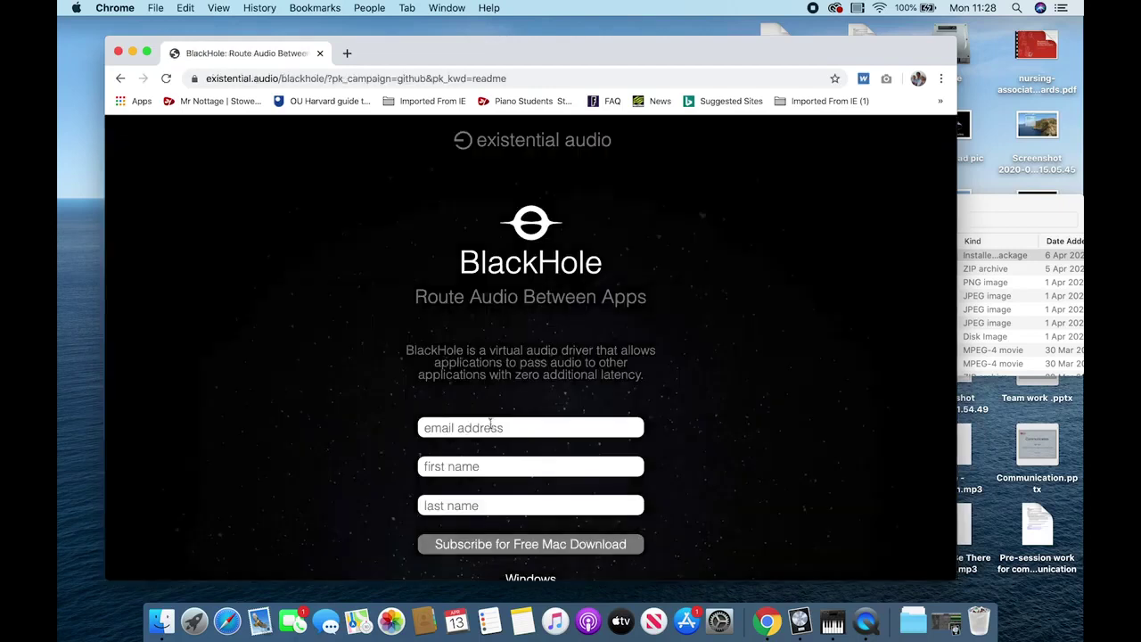
scroll(491, 420, down, 3)
scroll(491, 428, up, 3)
click(976, 213)
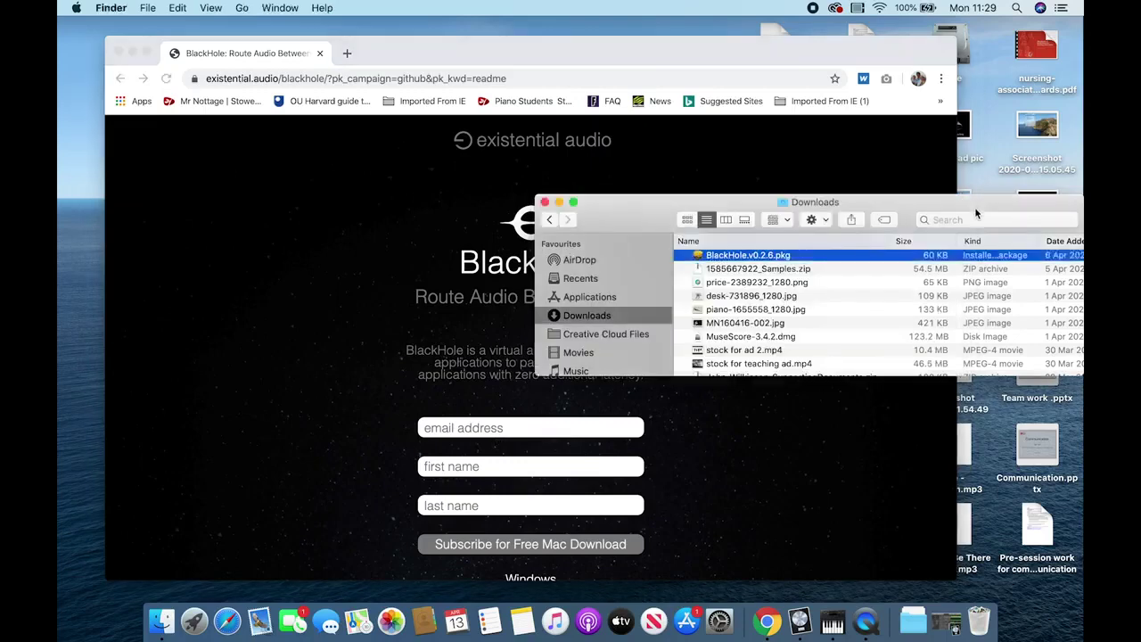
right_click(792, 257)
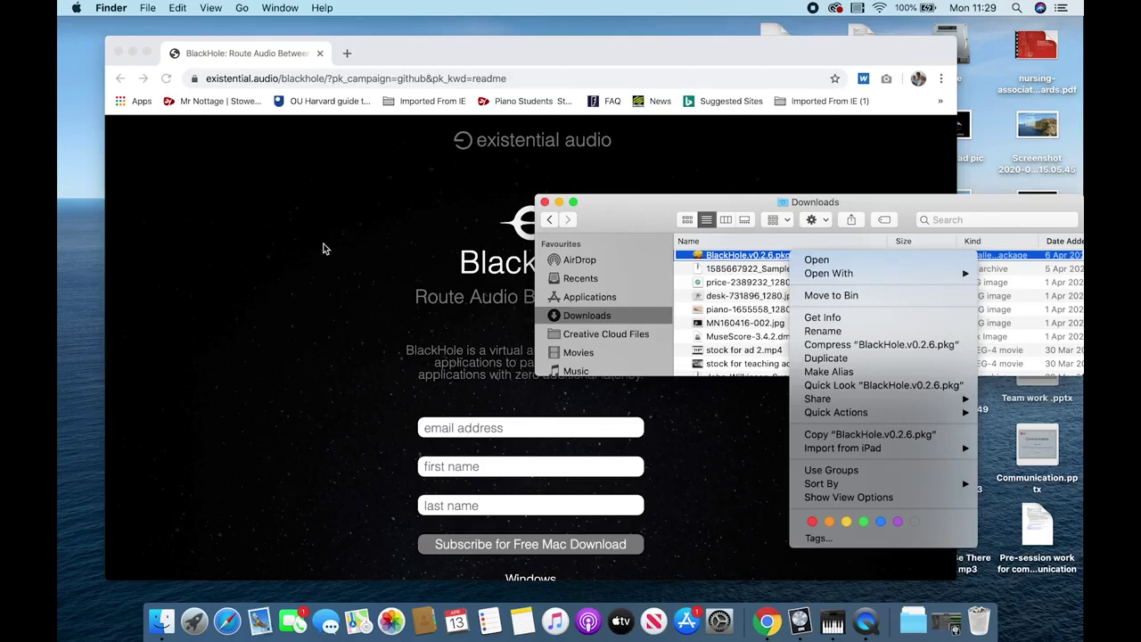
click(324, 249)
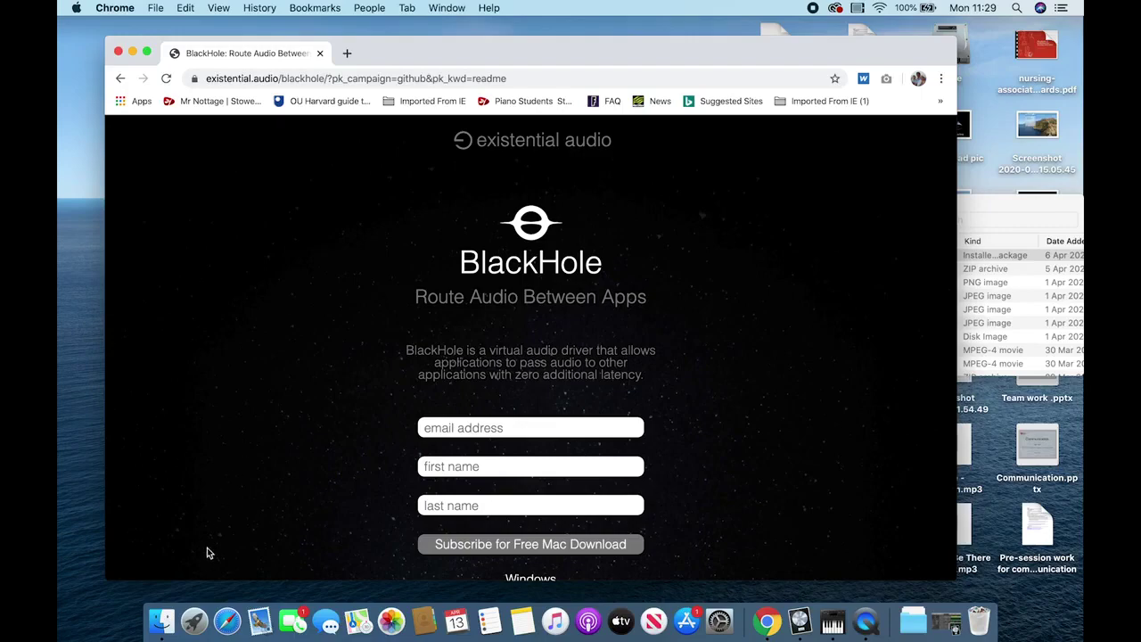
Step: Search Launchpad for 'aud' and launch Audio MIDI Setup
click(195, 620)
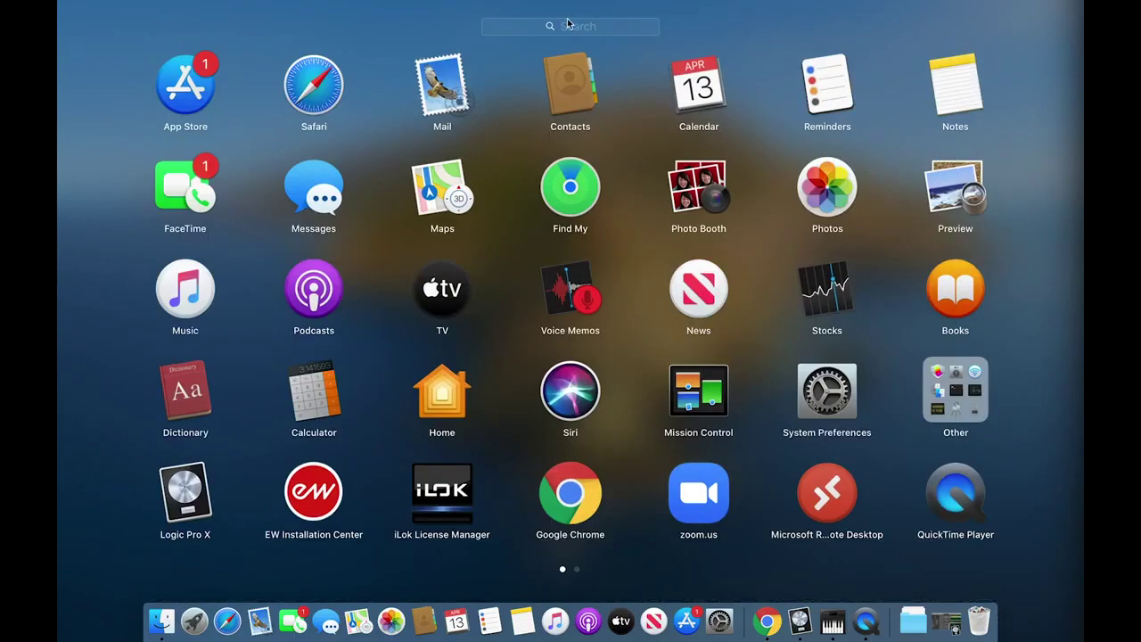
text(aud)
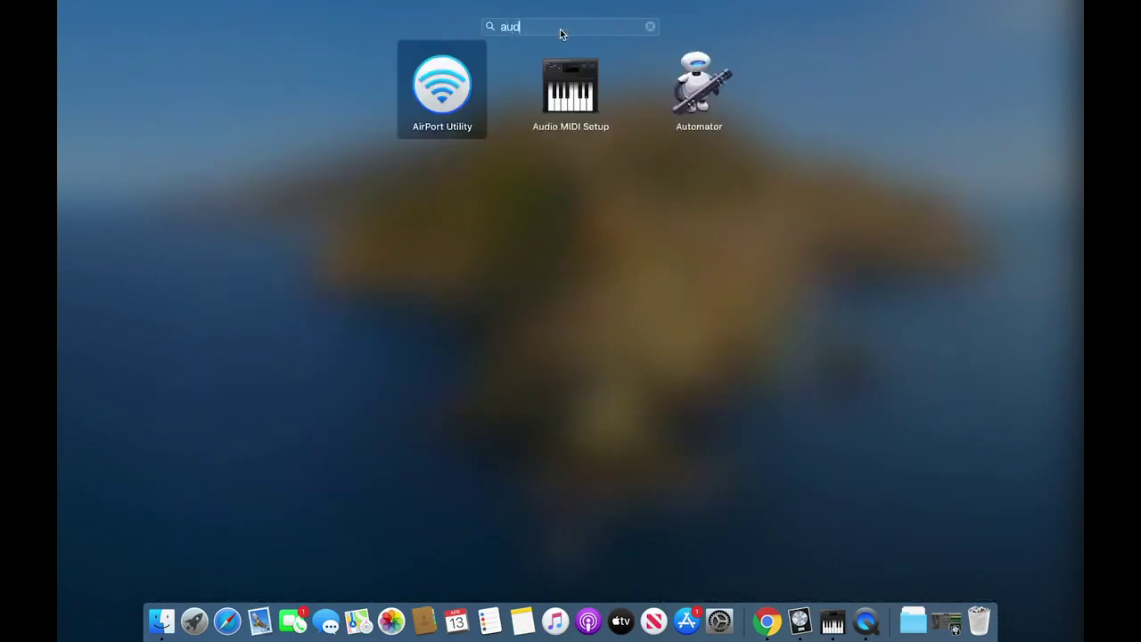
click(576, 90)
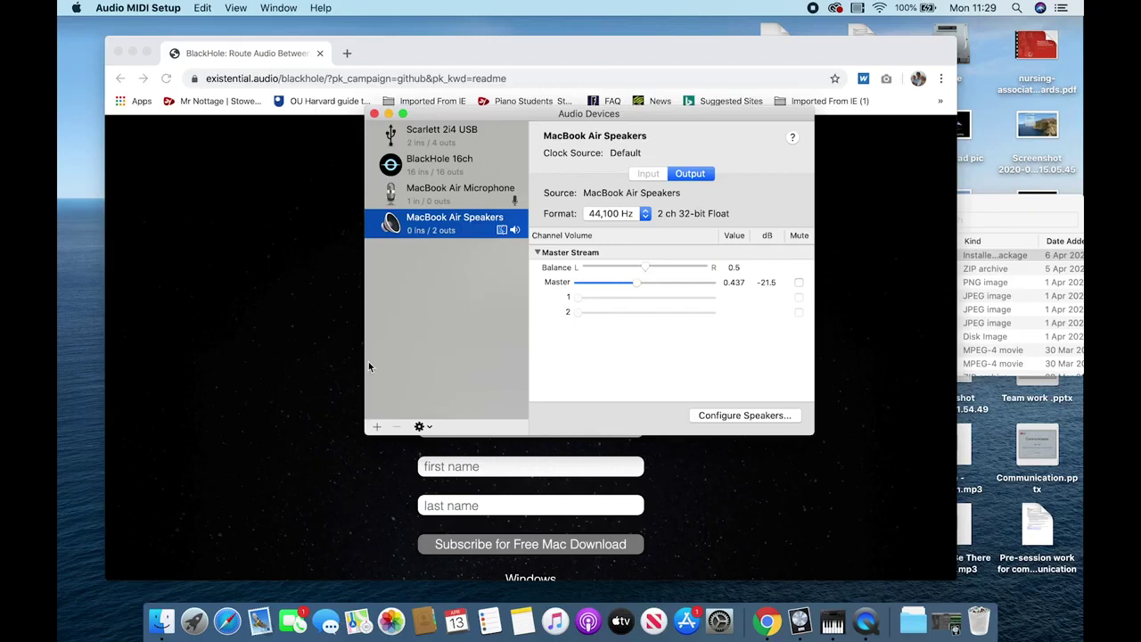
Step: Create a Multi-Output Device including Scarlett 2i4 USB and BlackHole 16ch
click(376, 428)
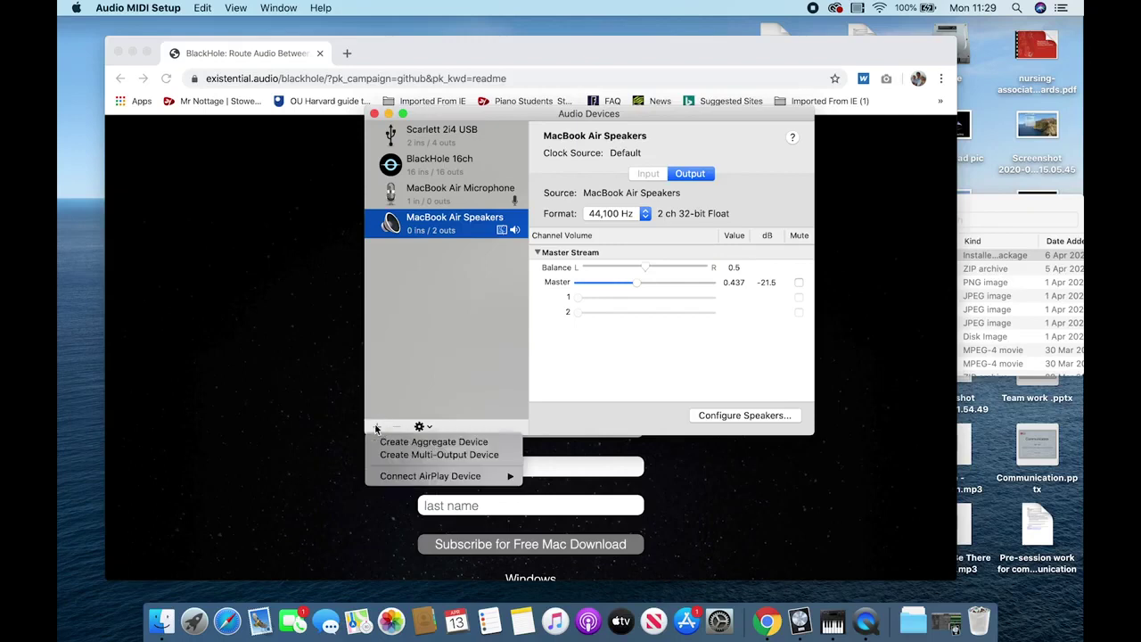
click(424, 455)
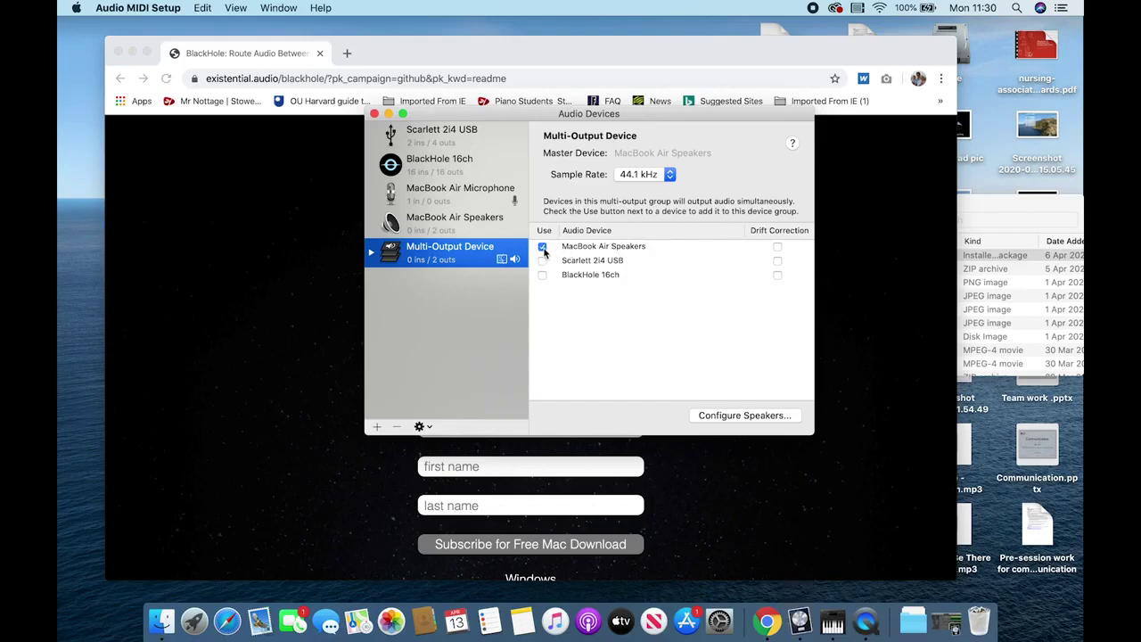
click(542, 260)
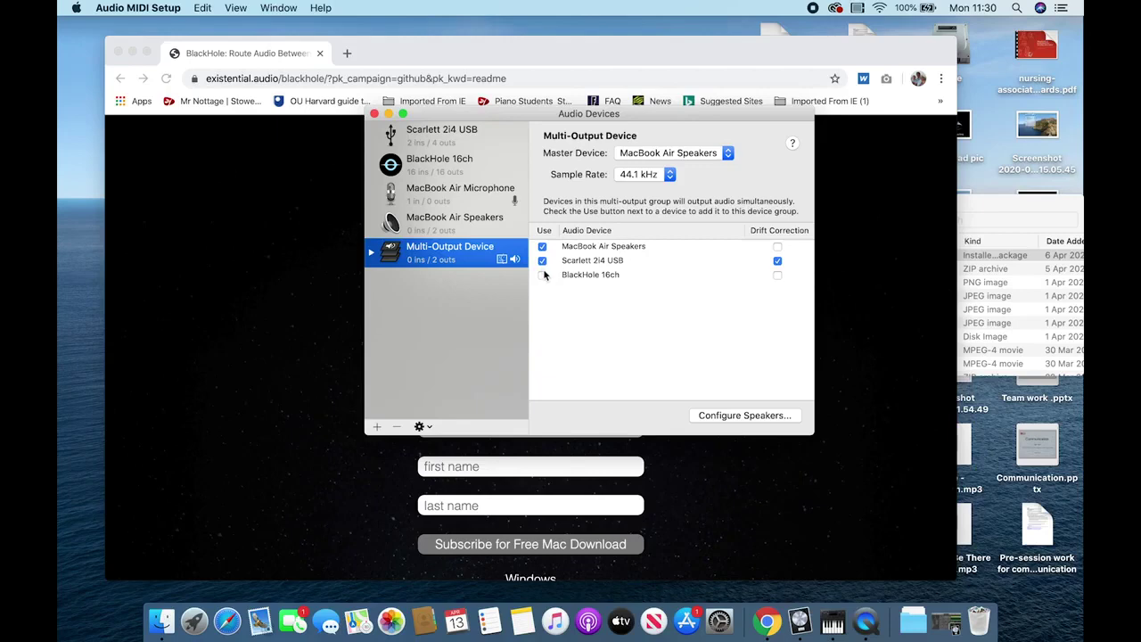
click(542, 276)
Step: Make Scarlett 2i4 USB the master device and enable drift correction for BlackHole 16ch
click(729, 161)
click(707, 163)
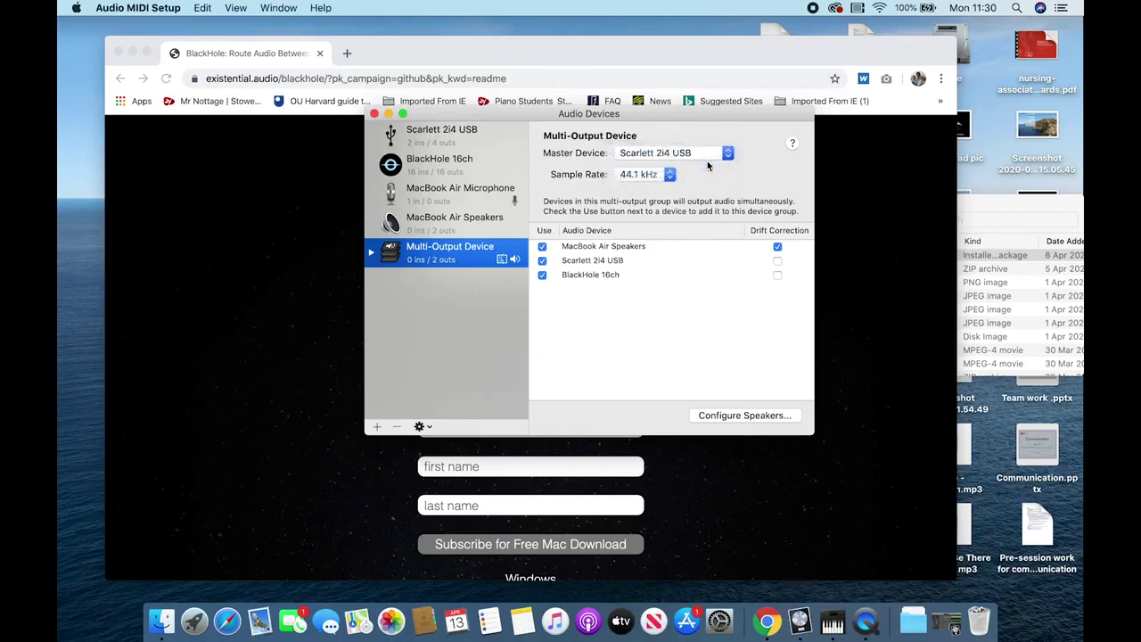
click(777, 275)
click(777, 275)
Step: Create an Aggregate Device with Scarlett 2i4 USB, MacBook Air Microphone and BlackHole 16ch, with BlackHole drift correction
click(376, 428)
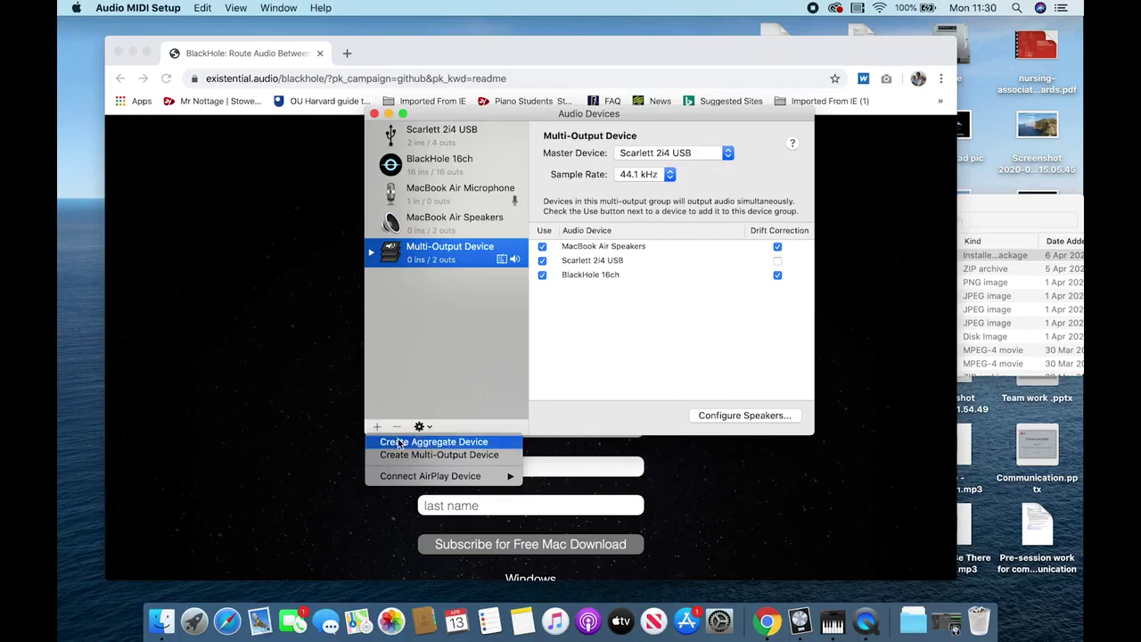
click(398, 443)
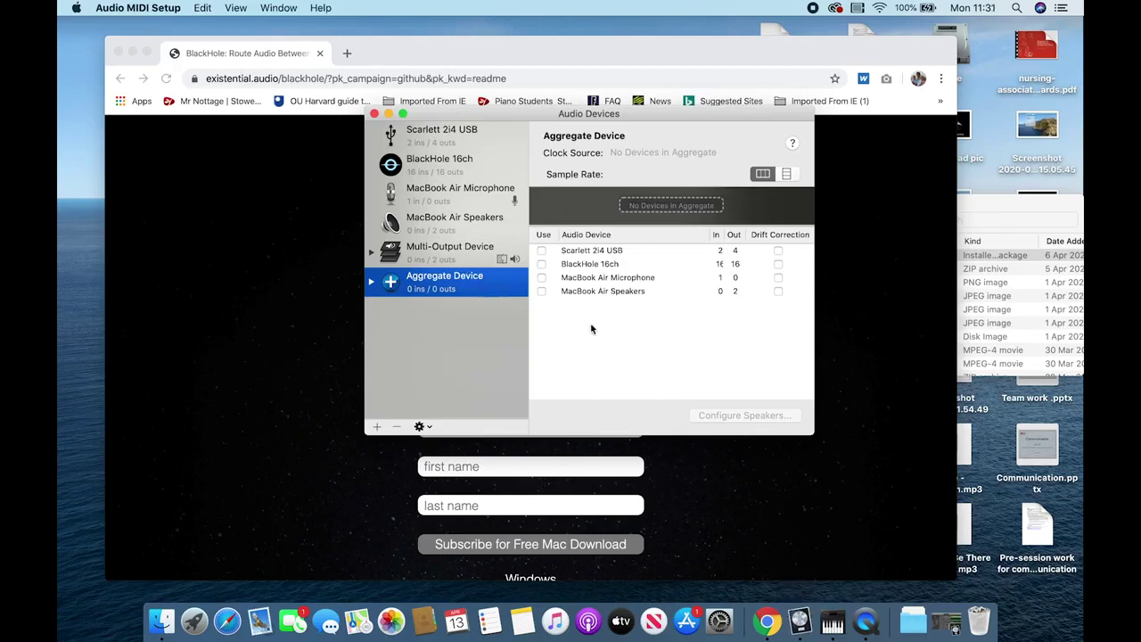
click(542, 252)
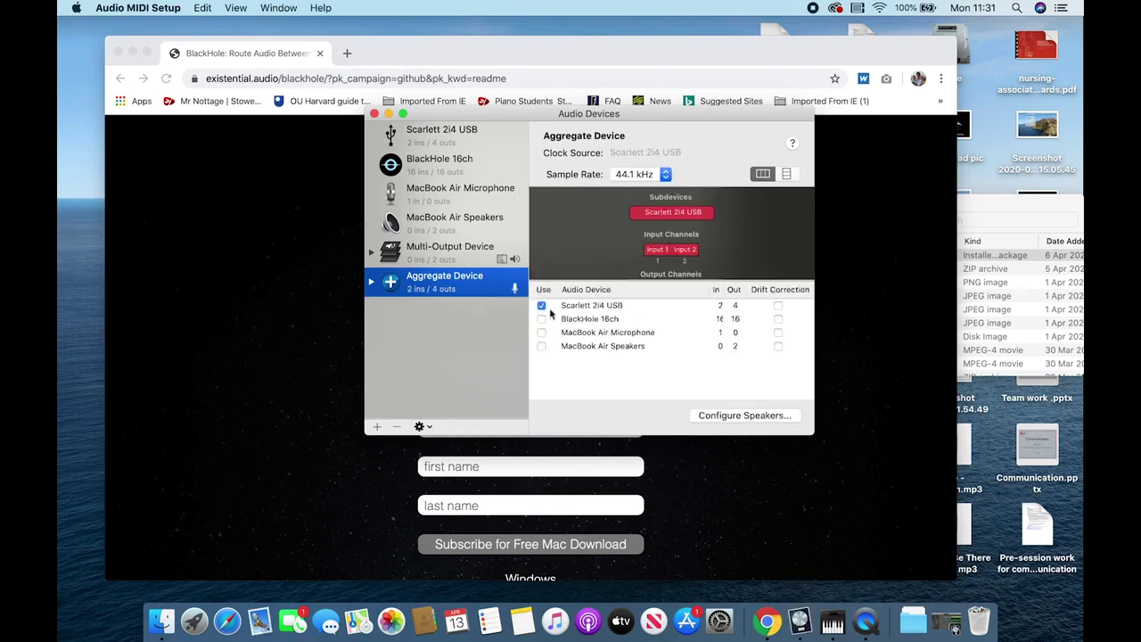
click(541, 332)
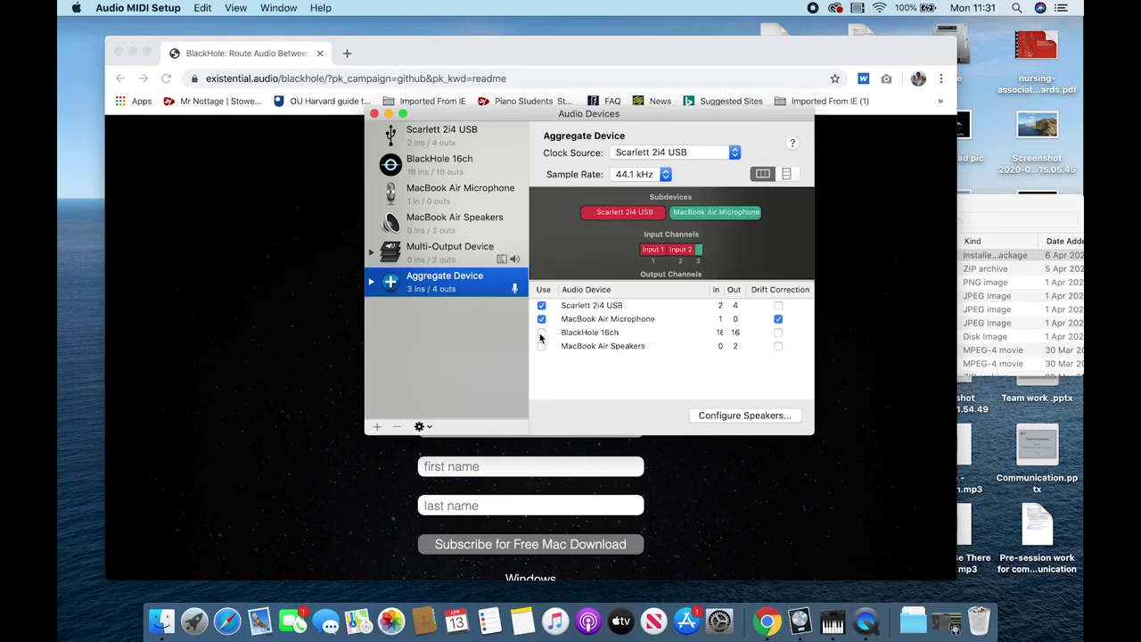
click(540, 334)
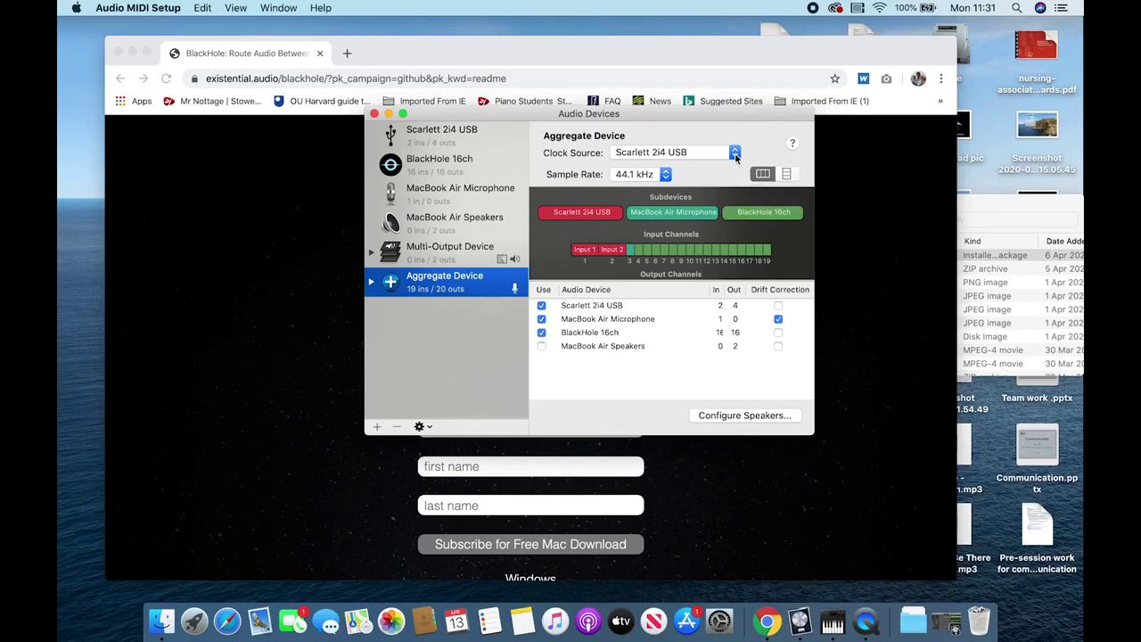
click(778, 331)
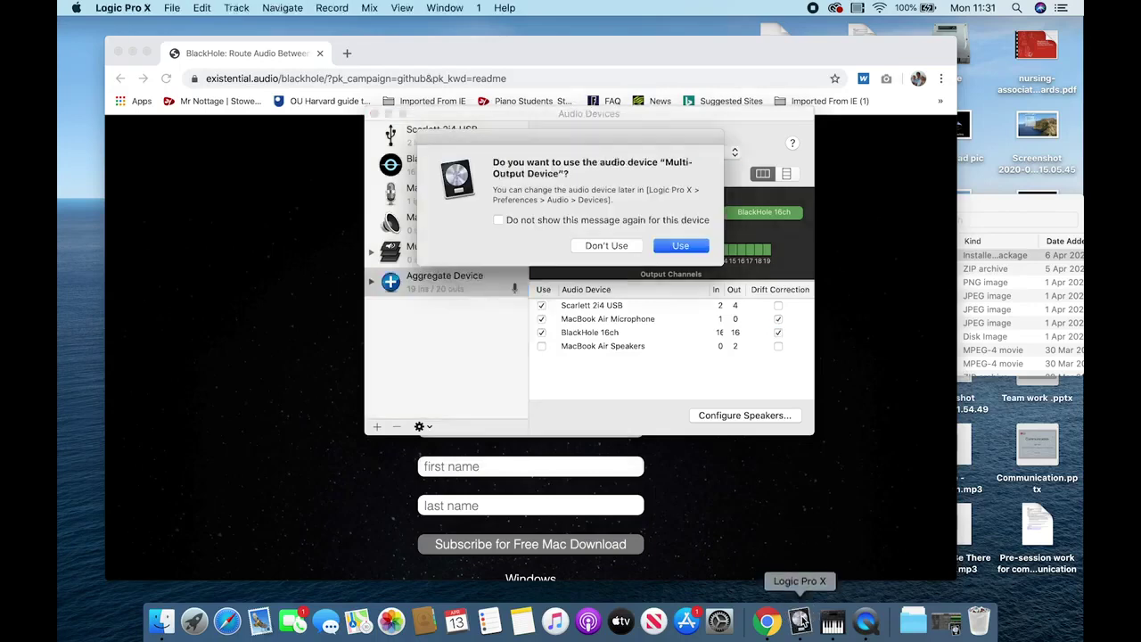
Step: Accept Logic Pro X's prompt to use the Multi-Output Device for audio
click(680, 245)
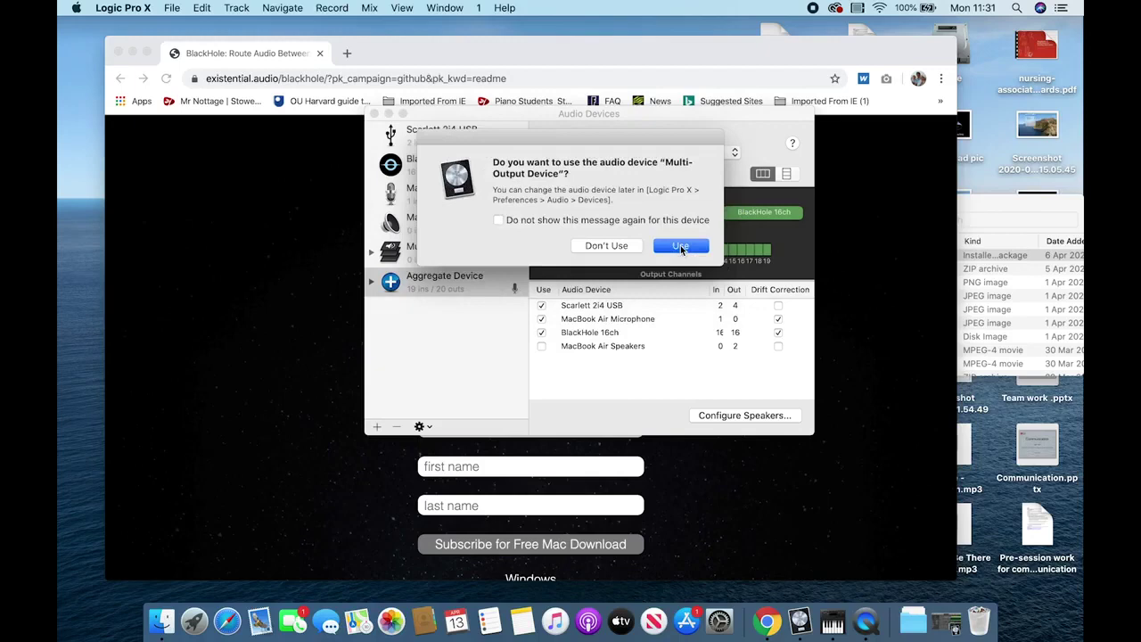
click(680, 245)
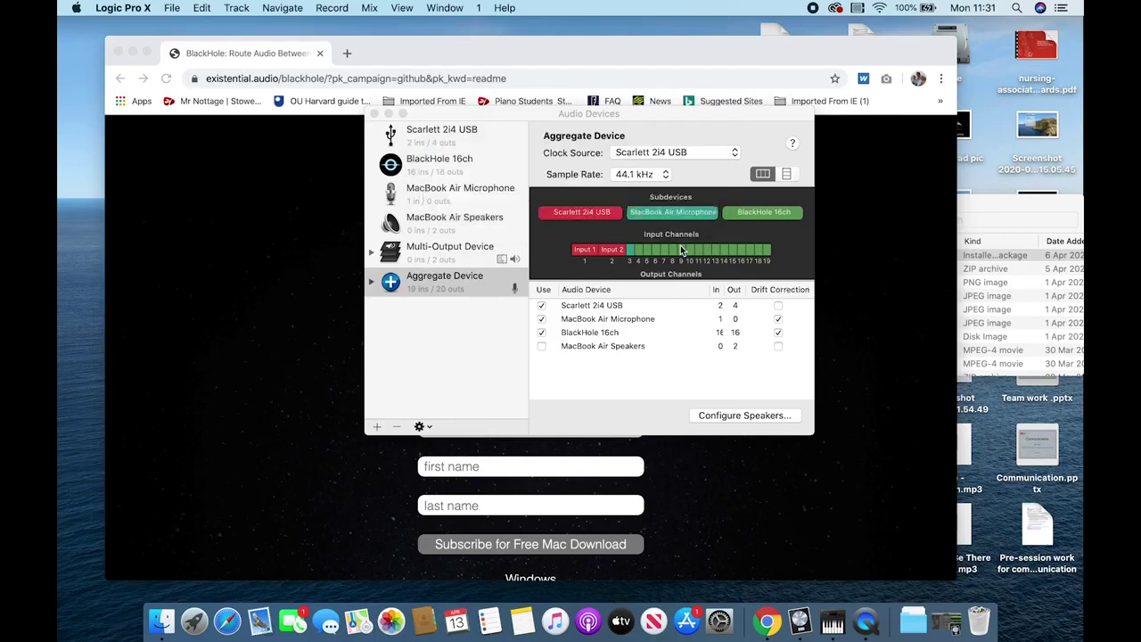
click(800, 626)
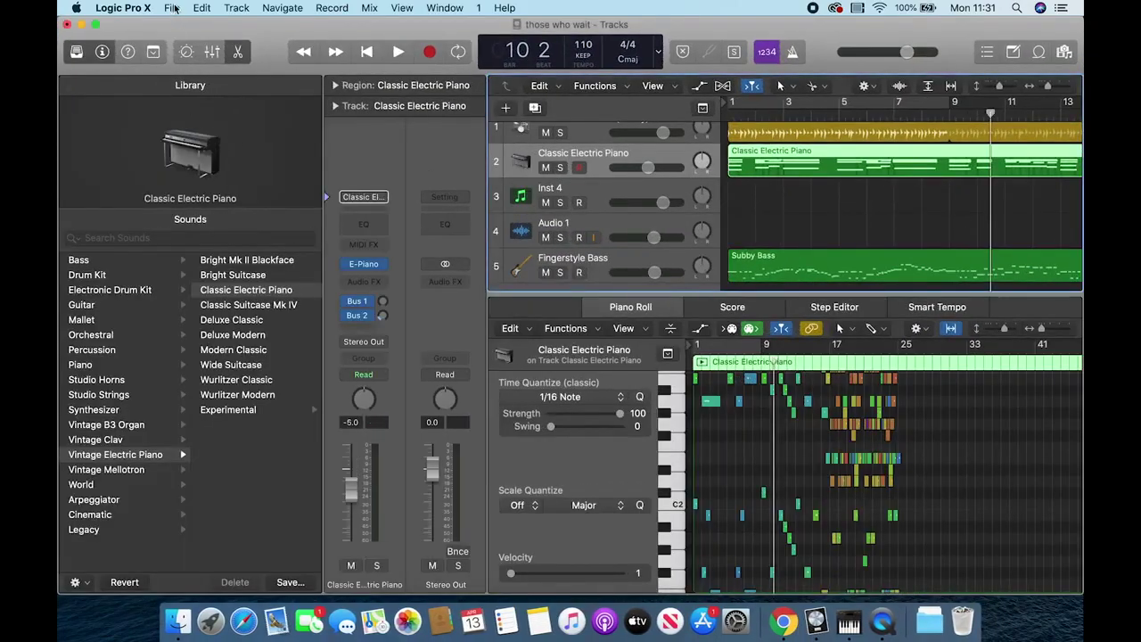
click(172, 8)
mouse_move(134, 8)
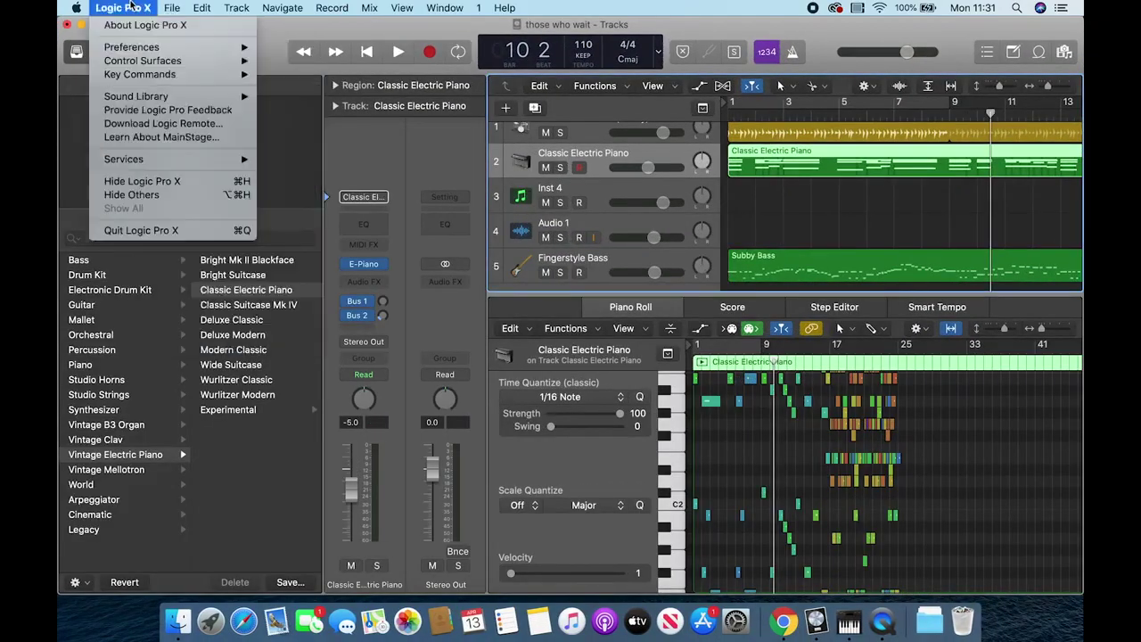
mouse_move(149, 46)
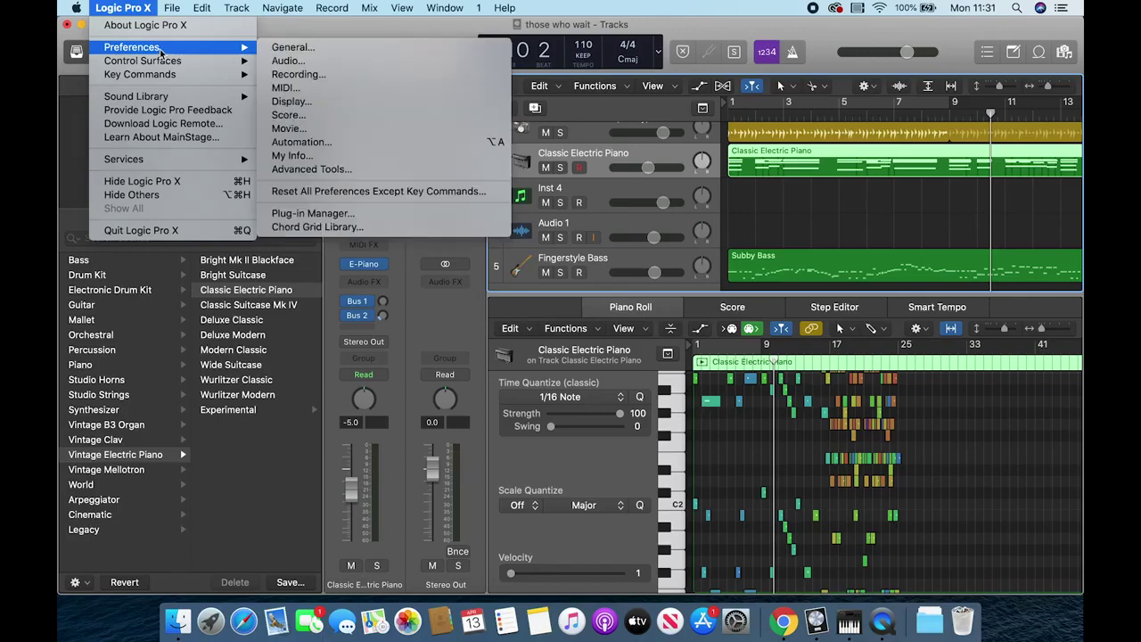
click(287, 60)
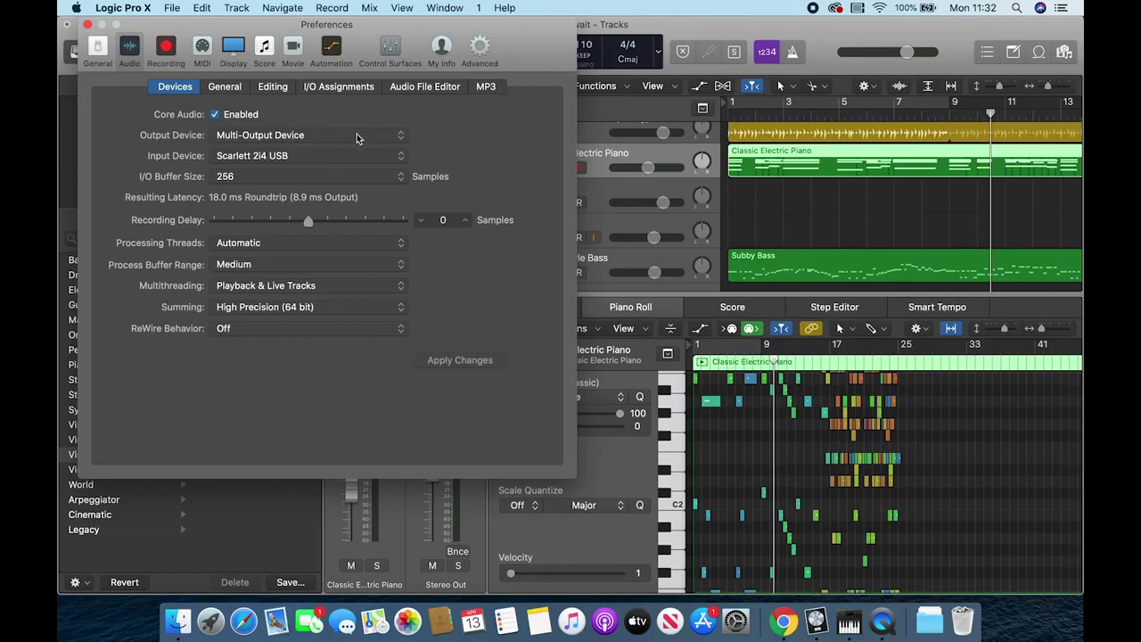
click(88, 26)
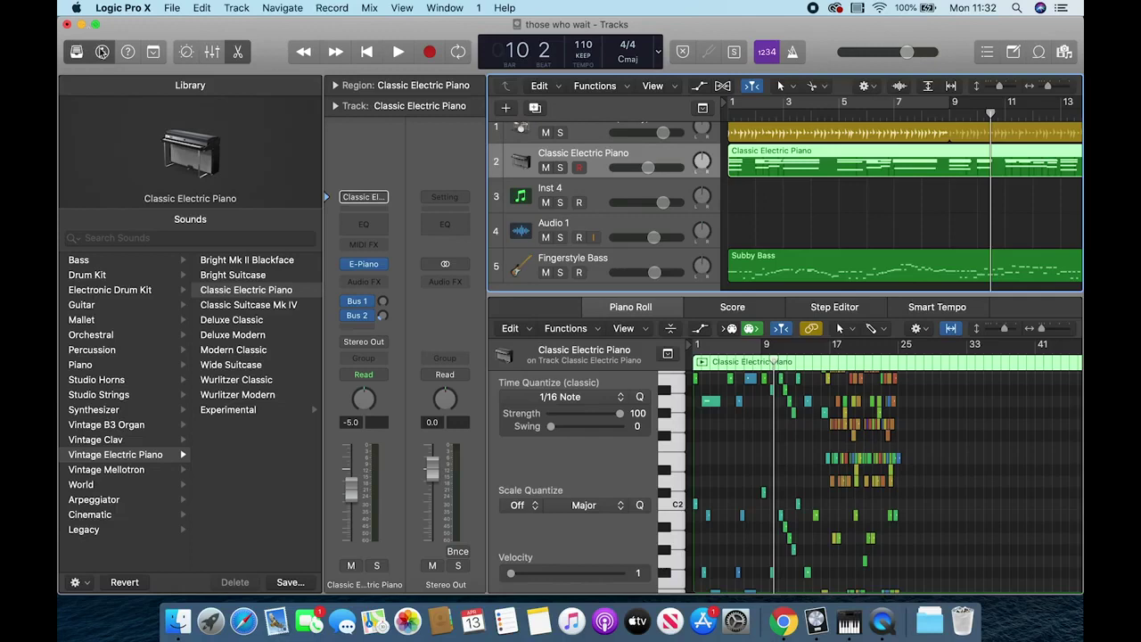
Step: Select Multi-Output Device as the Mac's sound output in System Preferences
click(737, 628)
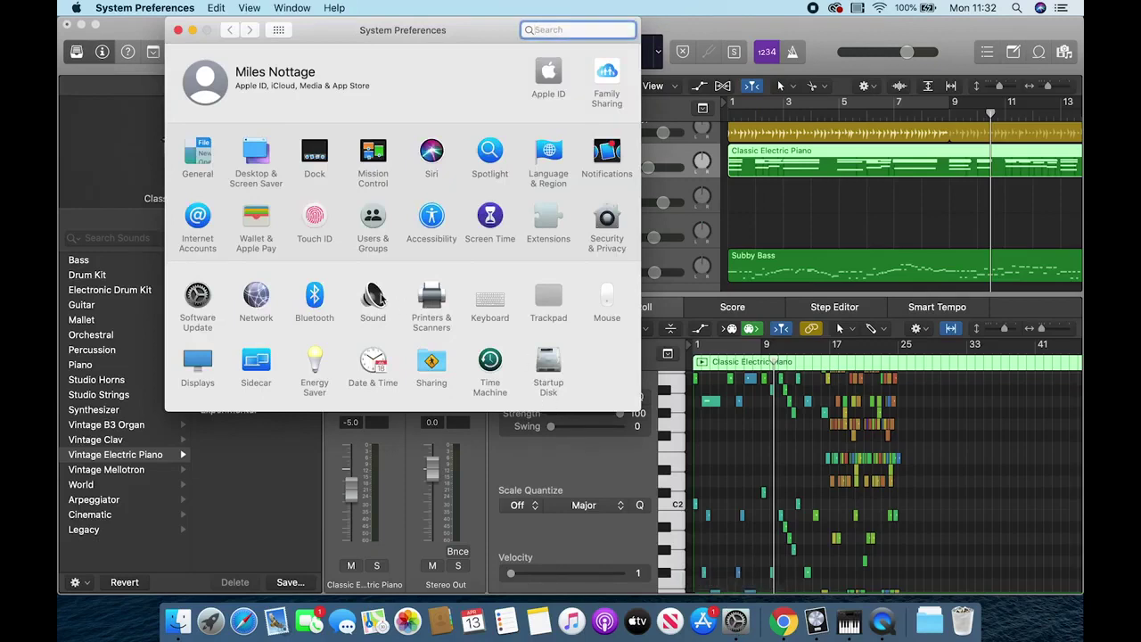
click(370, 299)
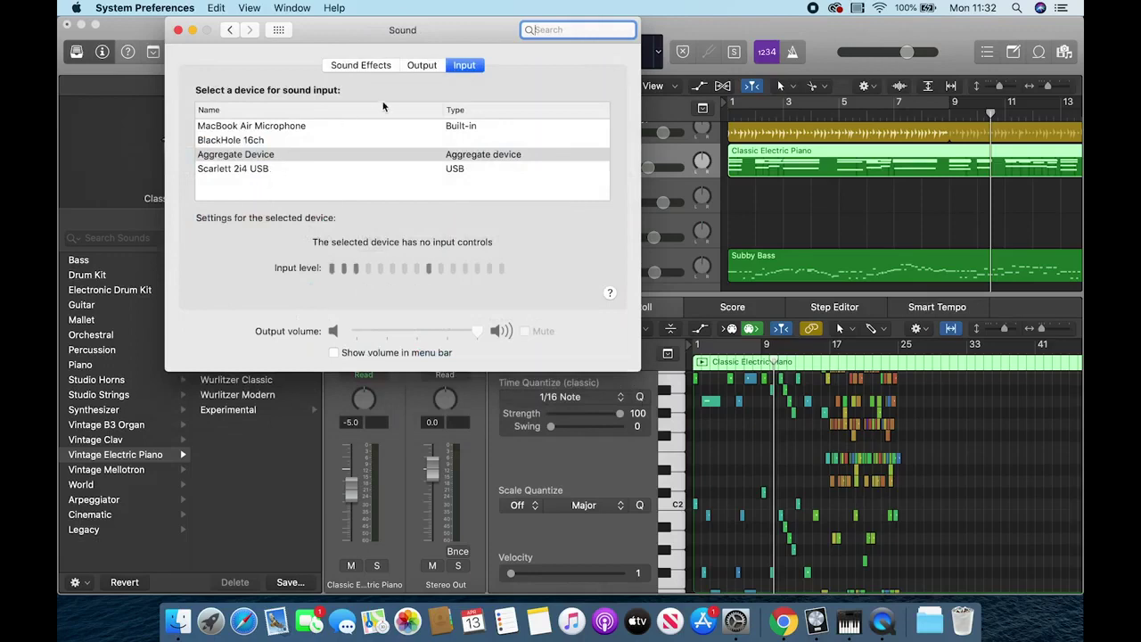
click(420, 68)
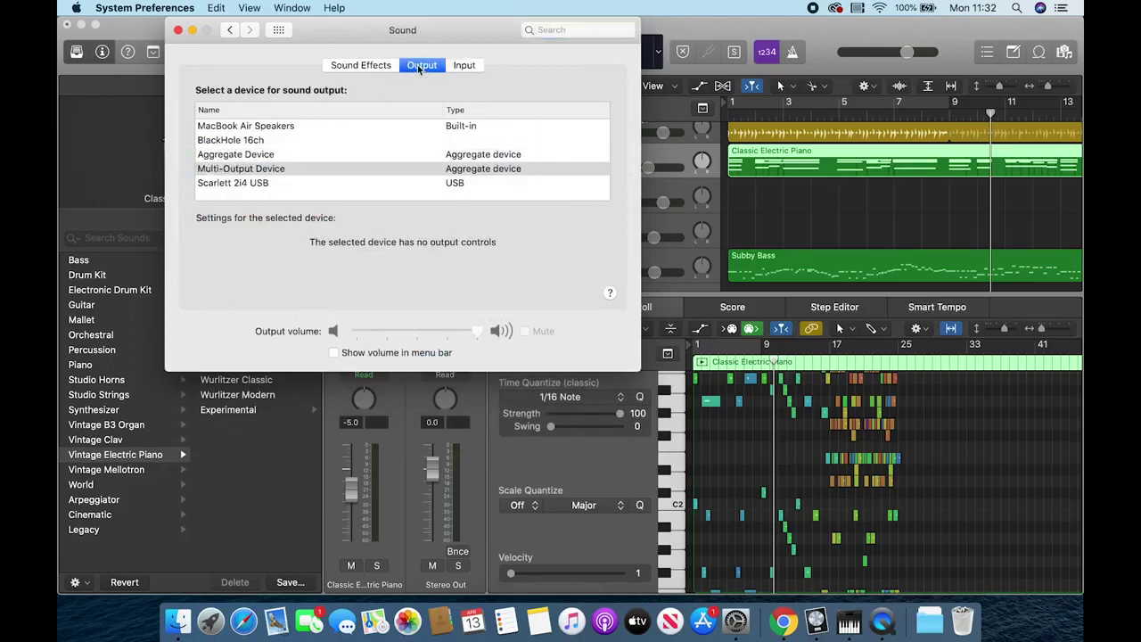
click(270, 169)
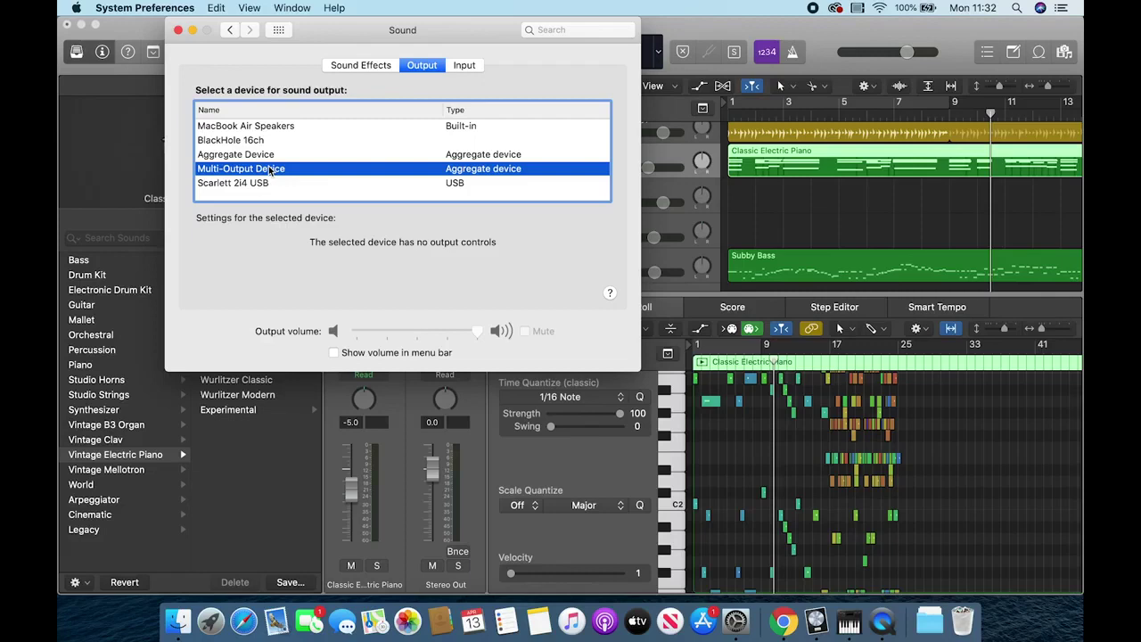
Step: Lower the MacBook Air Speakers master volume to about 0.057 in Audio MIDI Setup
click(178, 31)
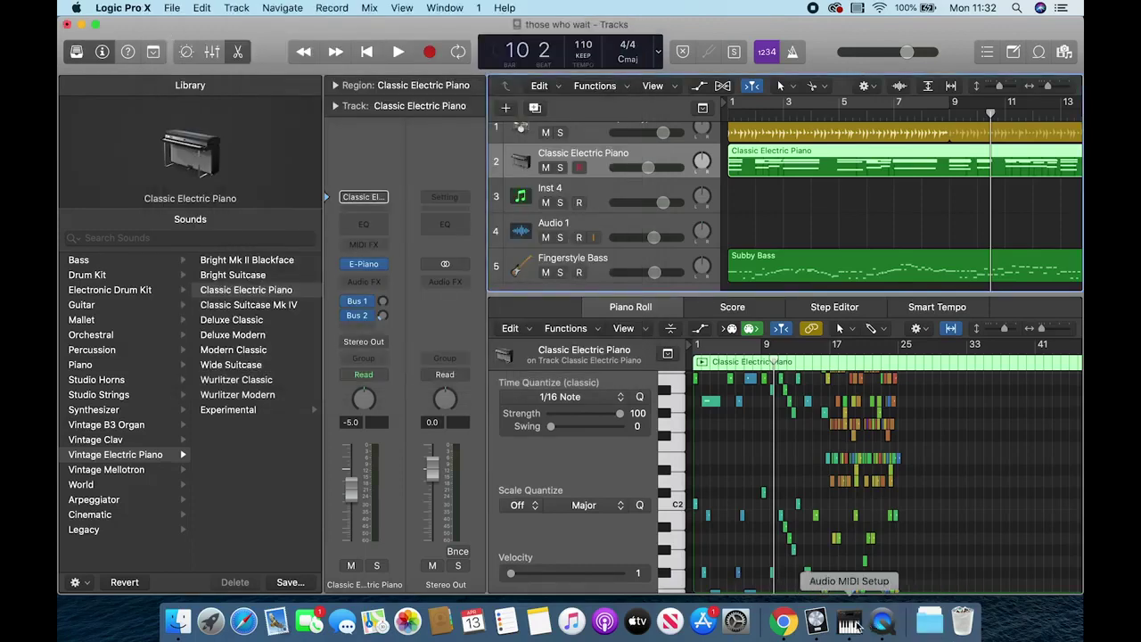
click(851, 622)
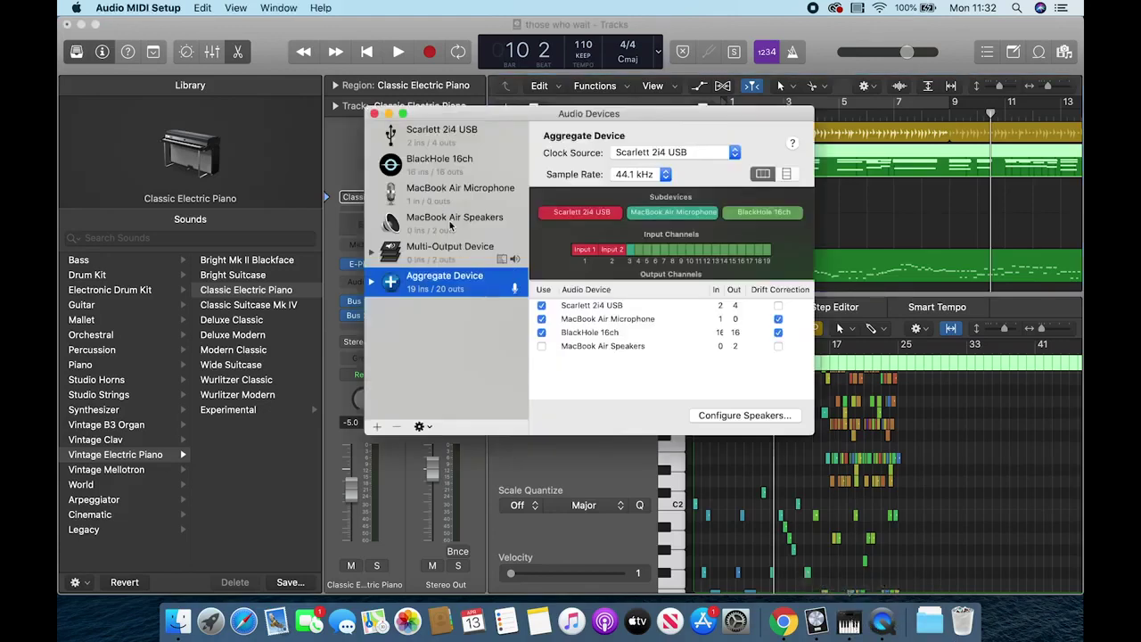
click(450, 223)
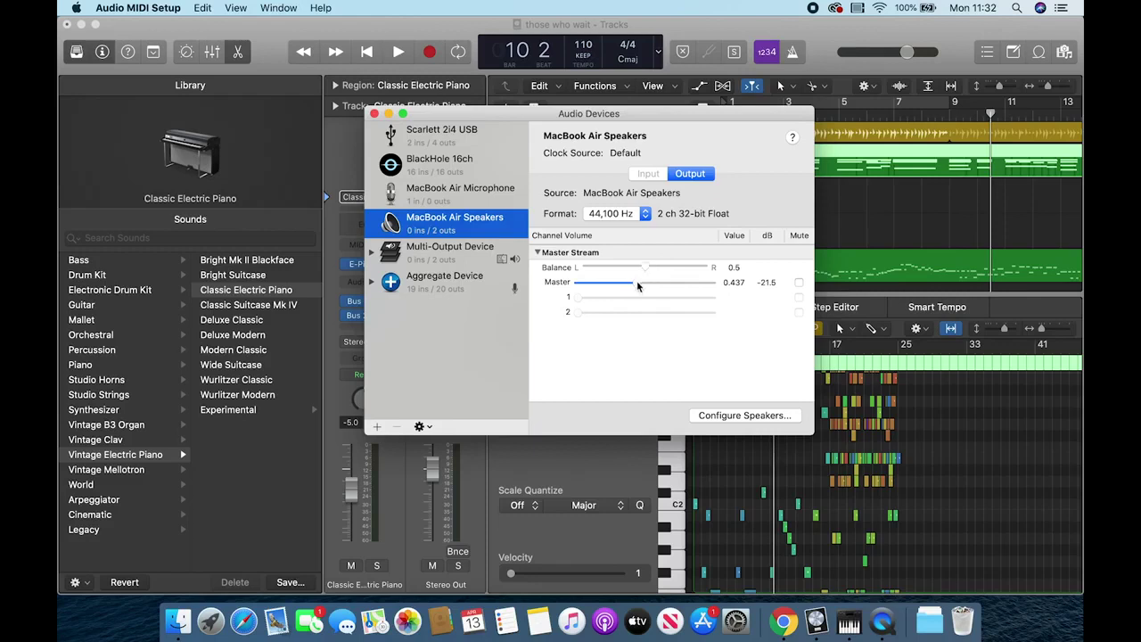
drag(636, 282, 562, 285)
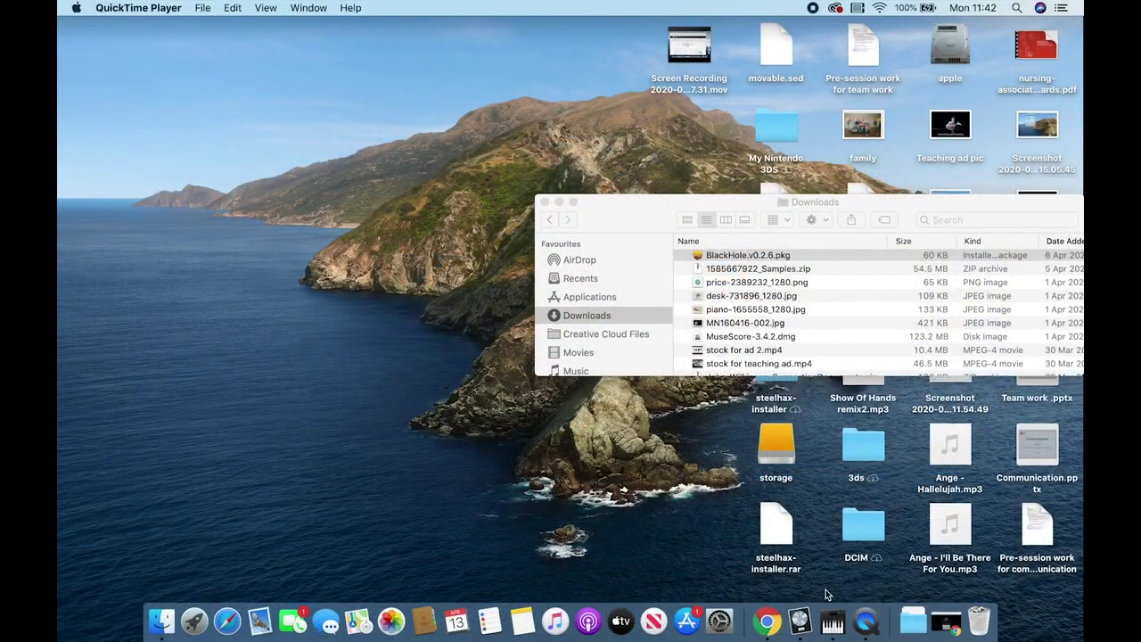
Step: Play the Logic Pro X project to around bar 3, then stop playback
click(800, 621)
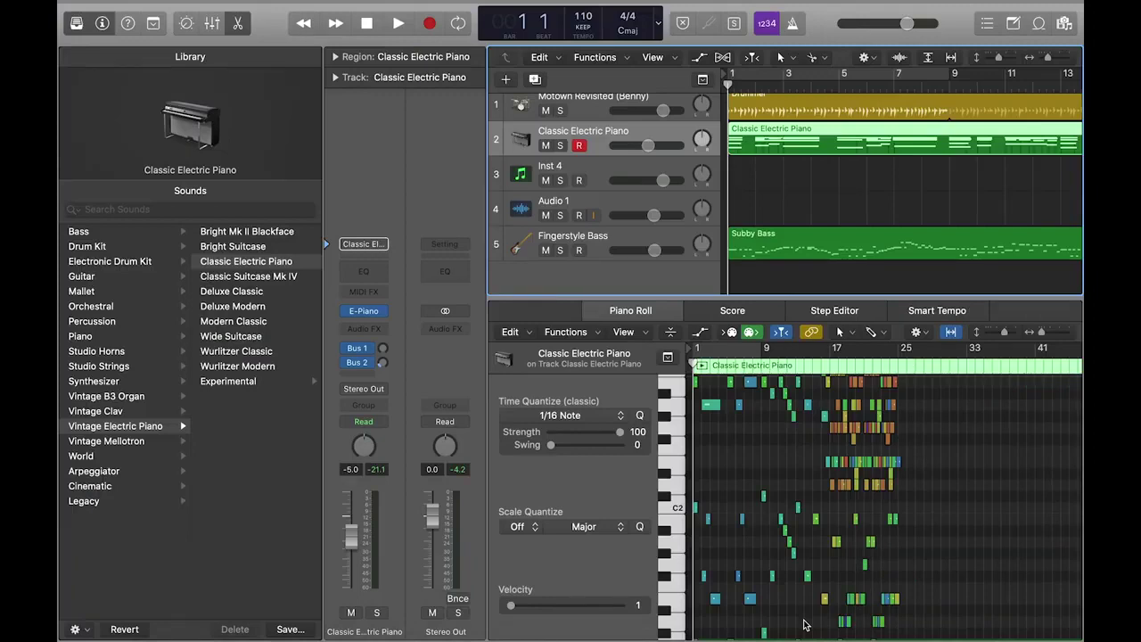
key(space)
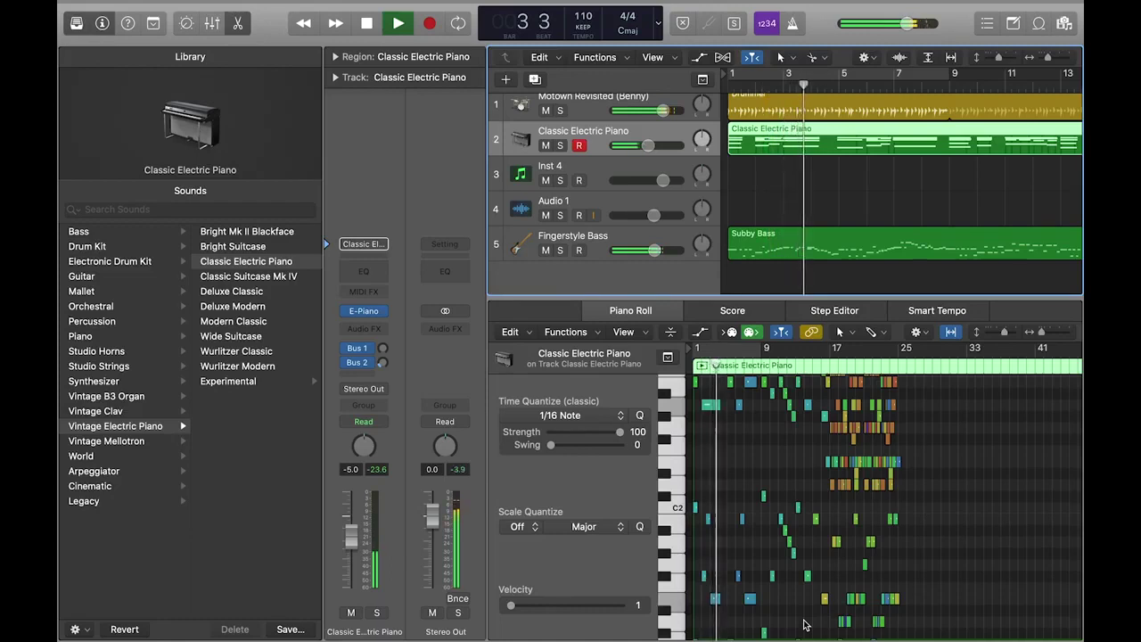
key(space)
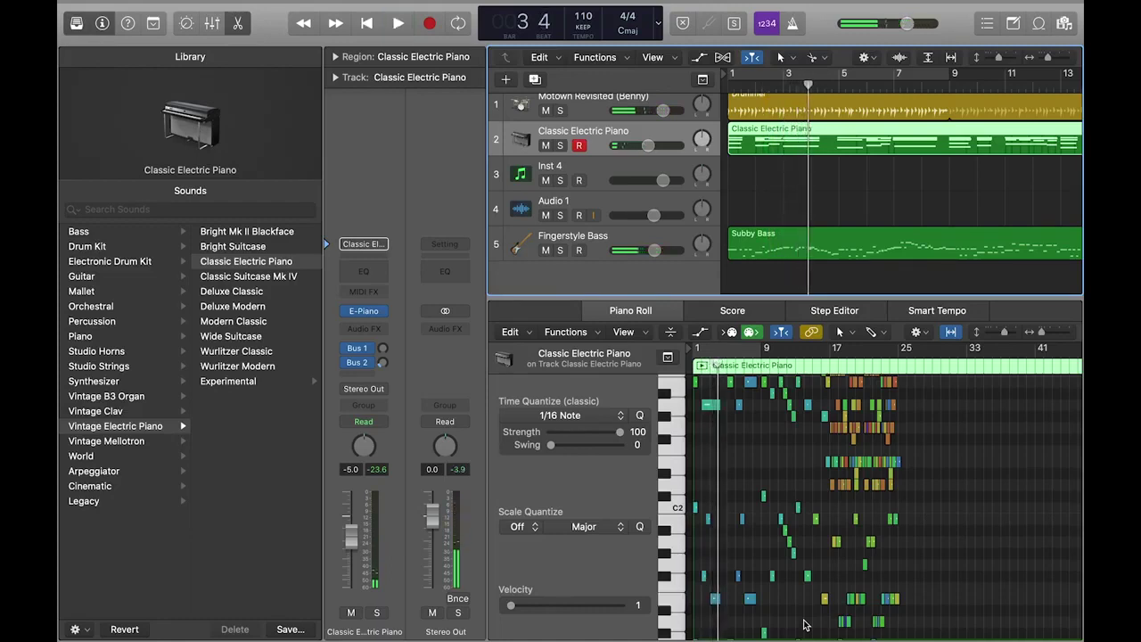